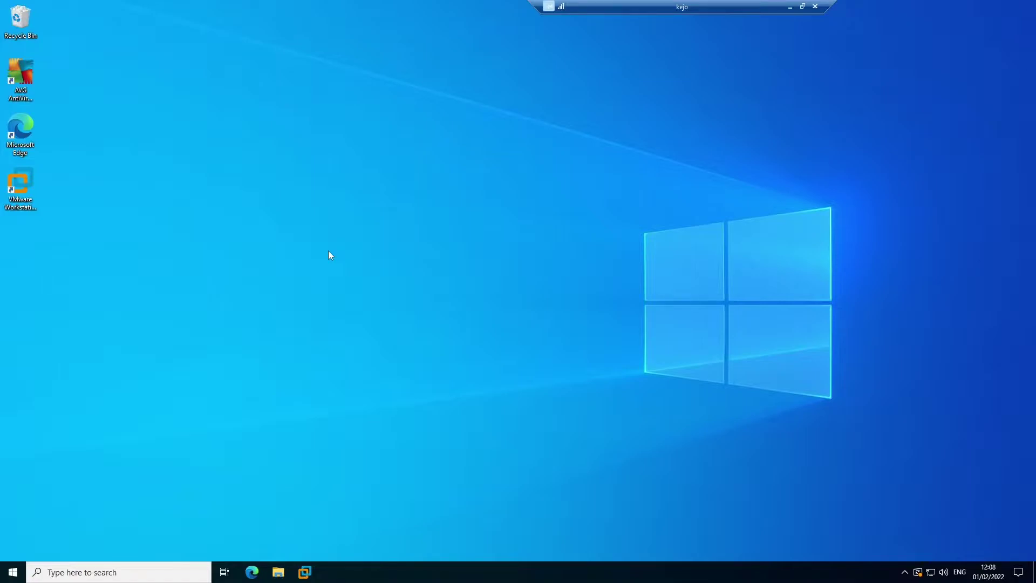
Step: Search Windows for 'event' and launch Event Viewer from the Best match result
click(139, 570)
text(event)
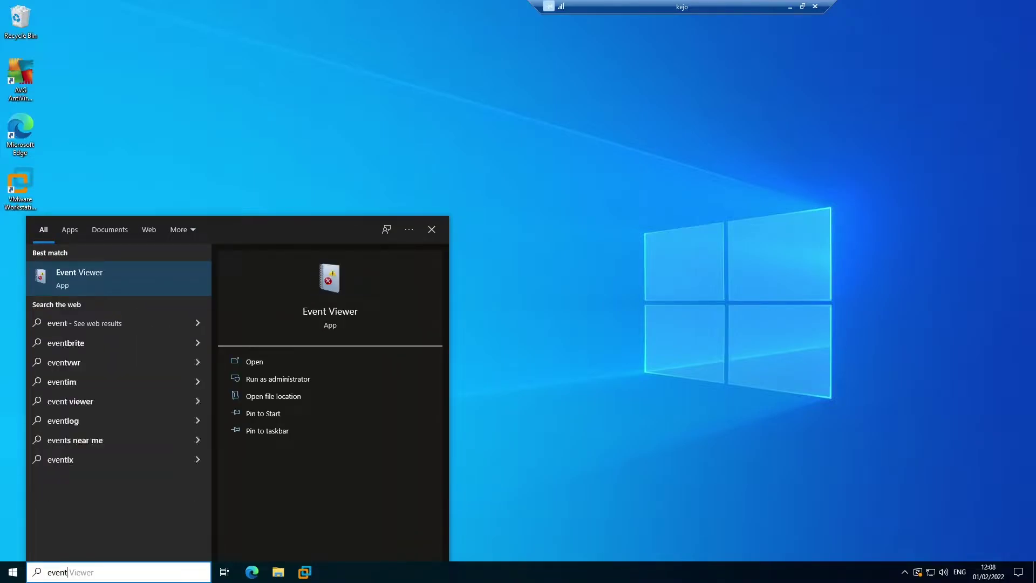
click(89, 277)
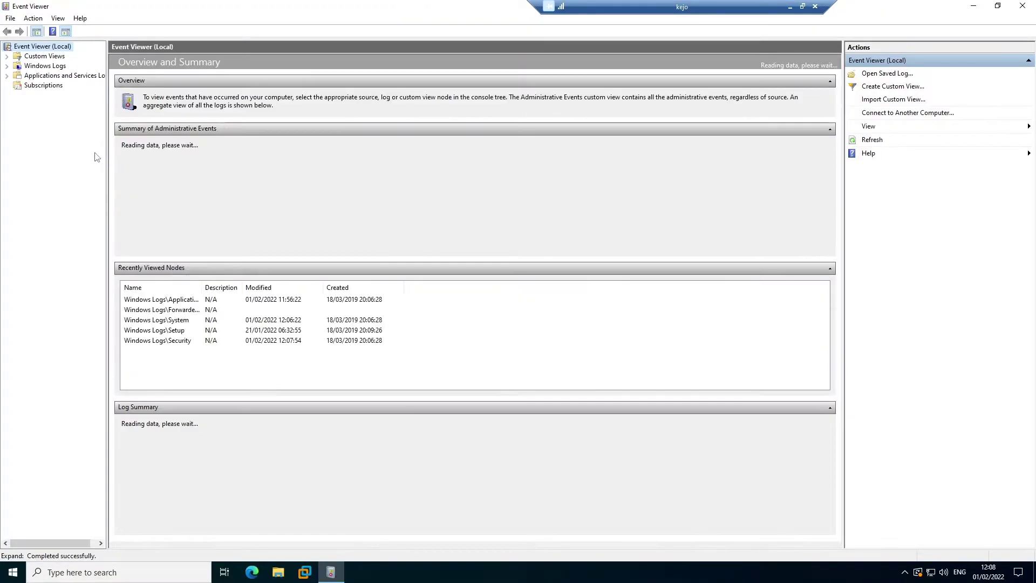
Step: Expand Windows Logs and open the System log with its 12,567 events
click(8, 66)
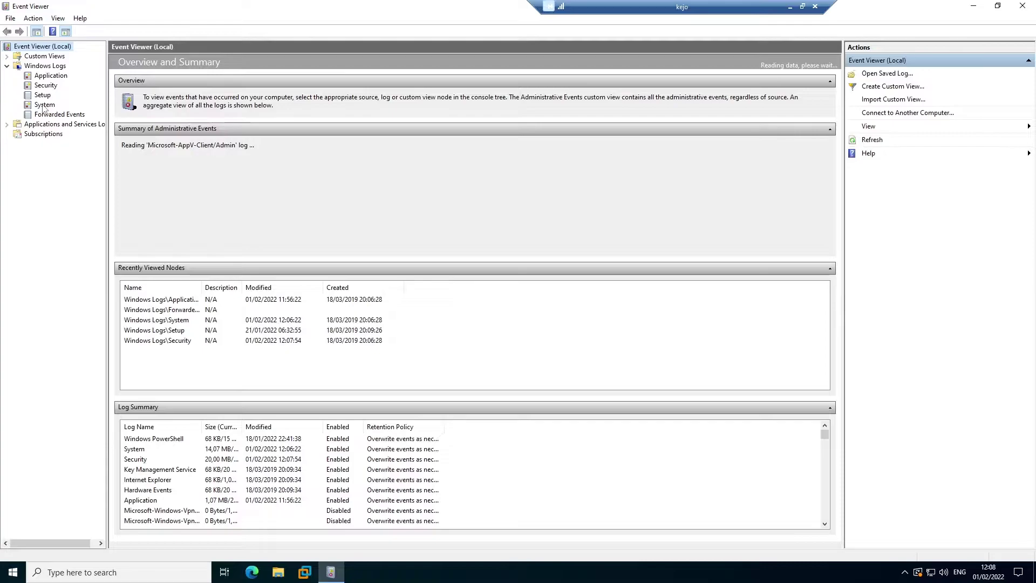
click(44, 105)
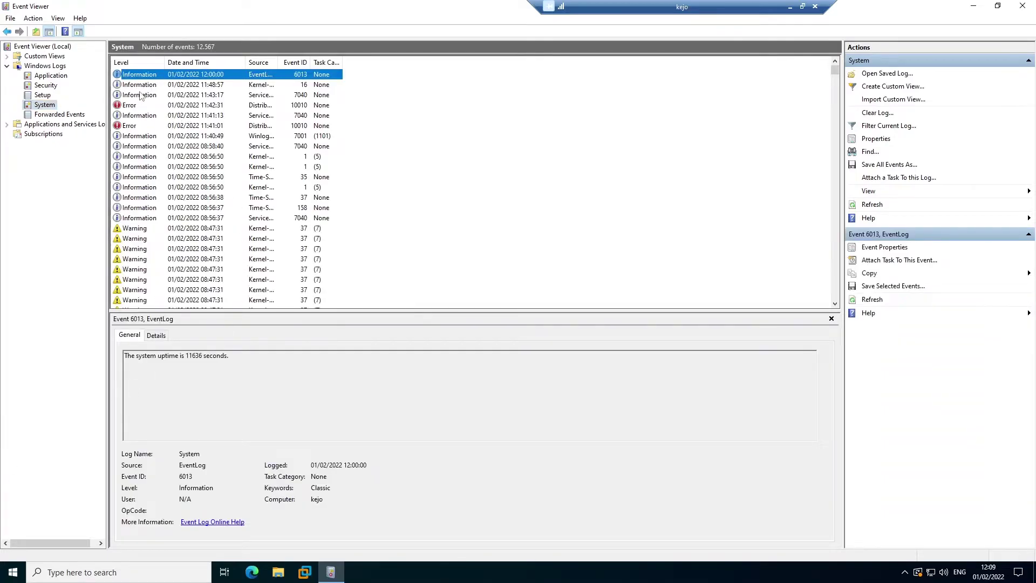
Step: Widen the Level and Date and Time columns of the event list
double_click(164, 63)
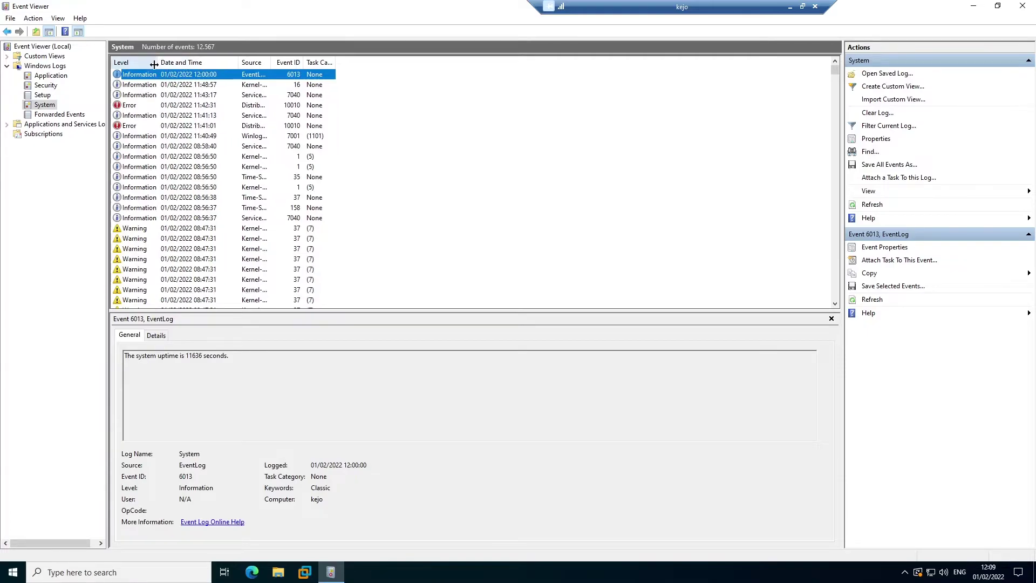
drag(158, 62, 237, 62)
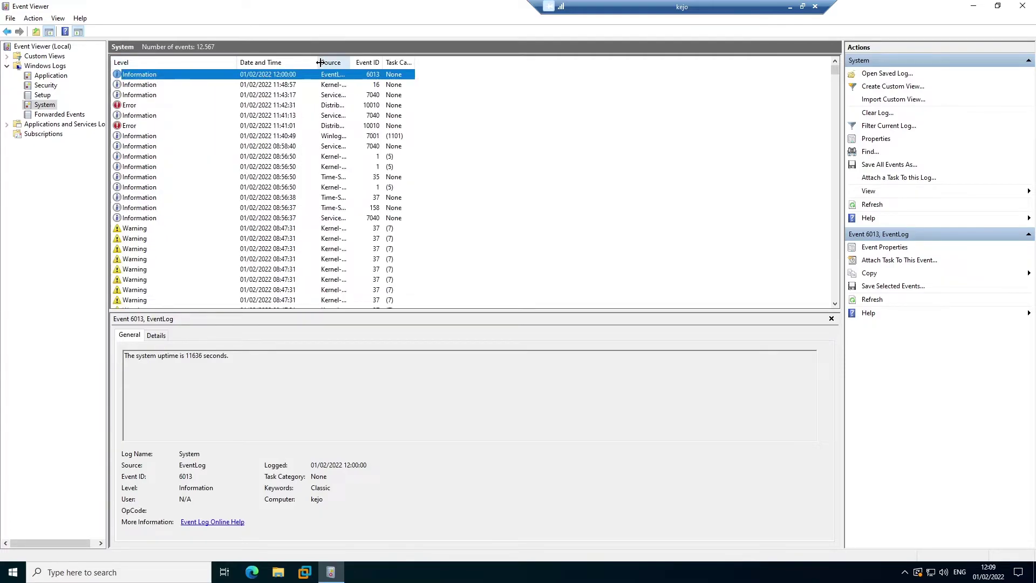
drag(318, 63, 408, 65)
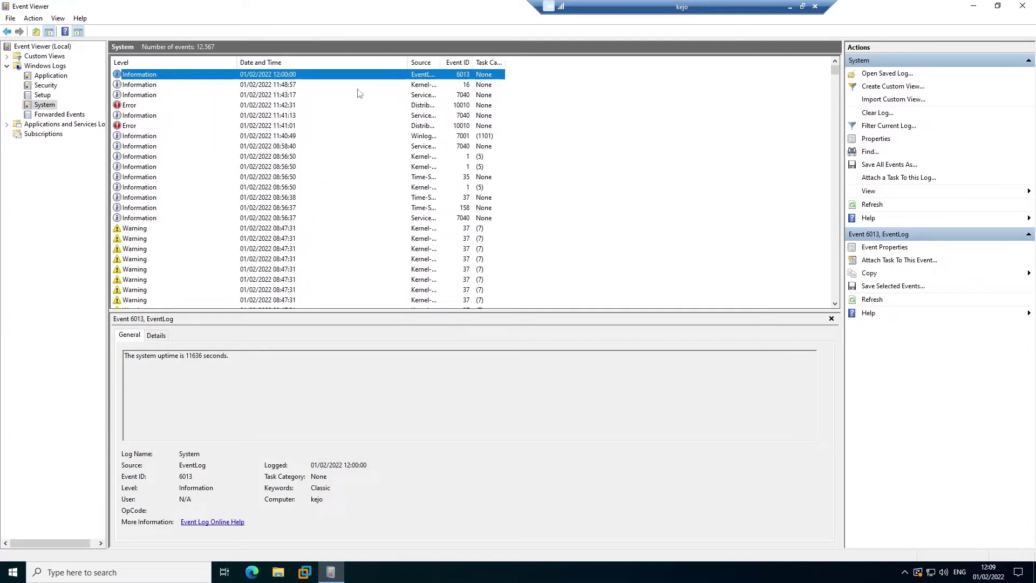
Step: Inspect the 11:42:31 and 11:41:01 errors, an Event 37 warning and Event 7011, and widen Source
click(130, 106)
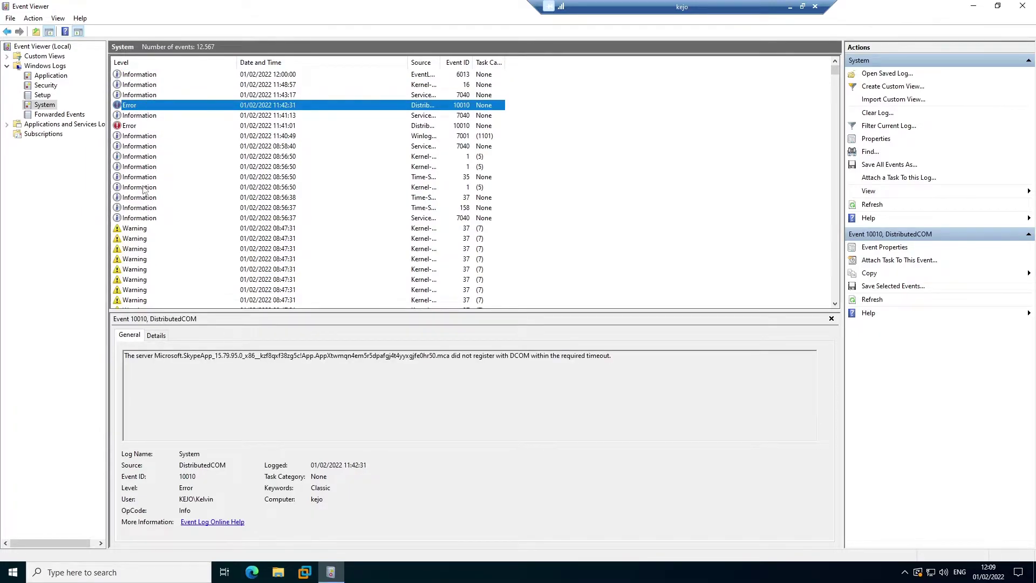
click(124, 126)
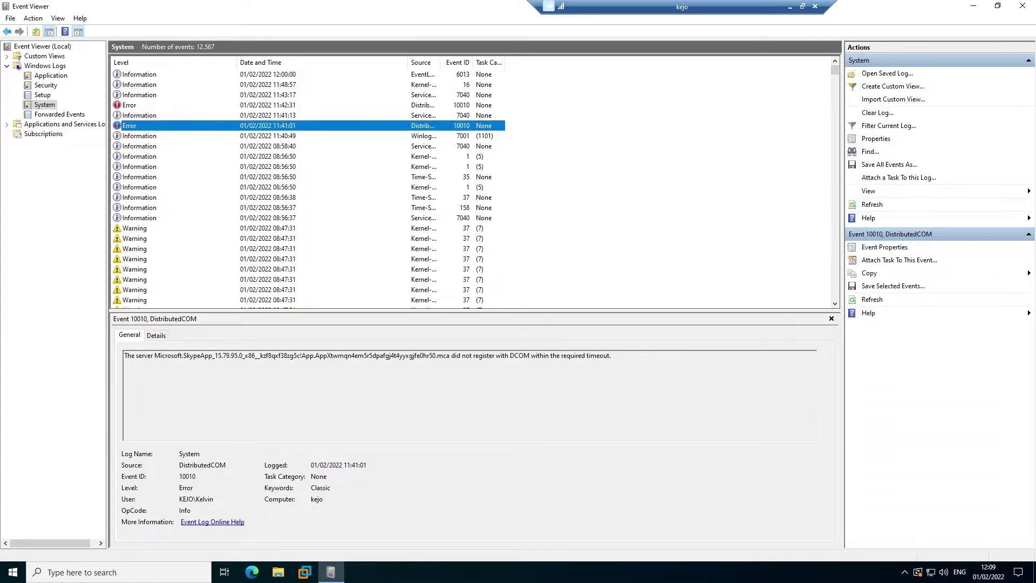
scroll(154, 233, down, 3)
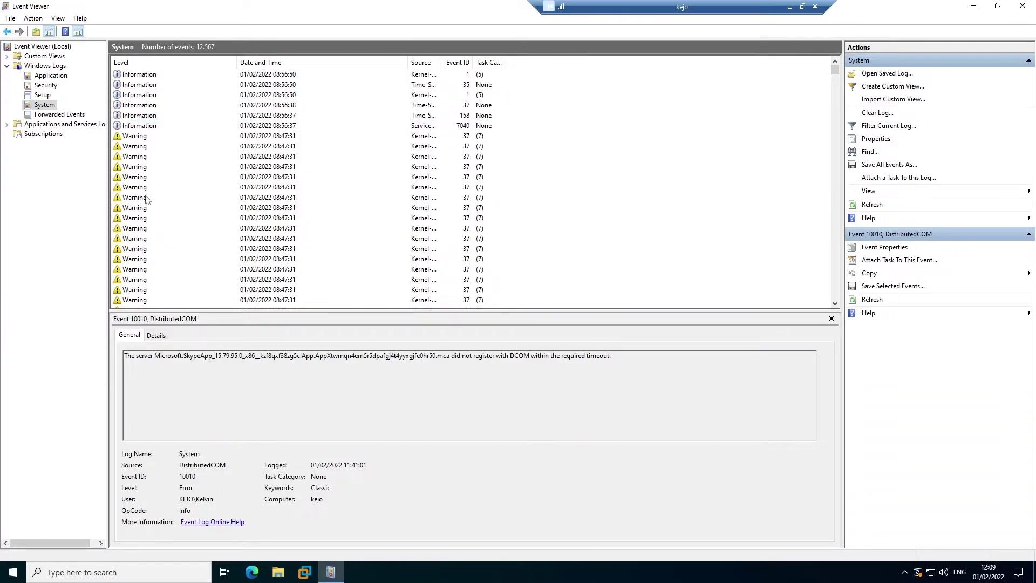
scroll(148, 205, down, 3)
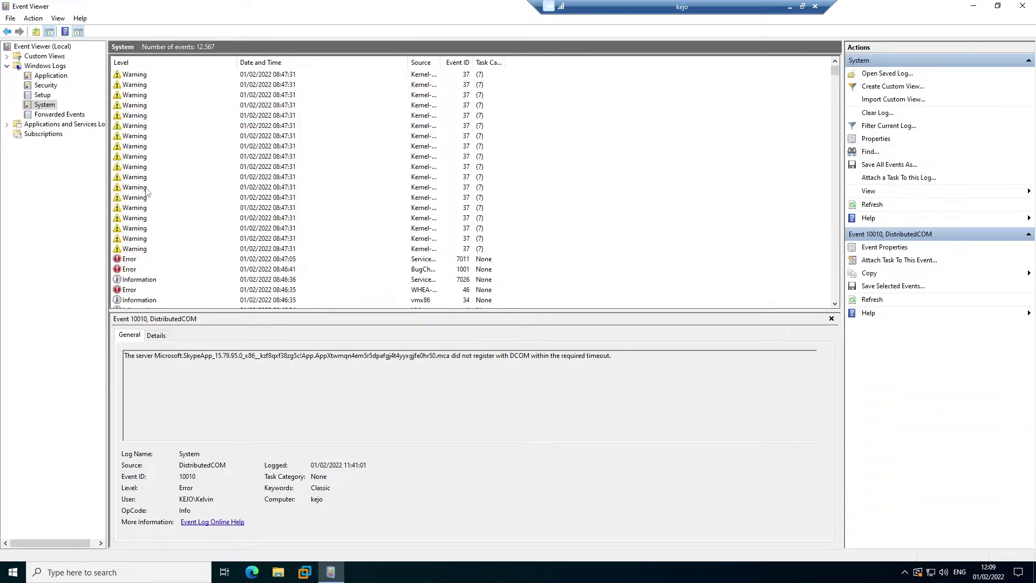
click(136, 76)
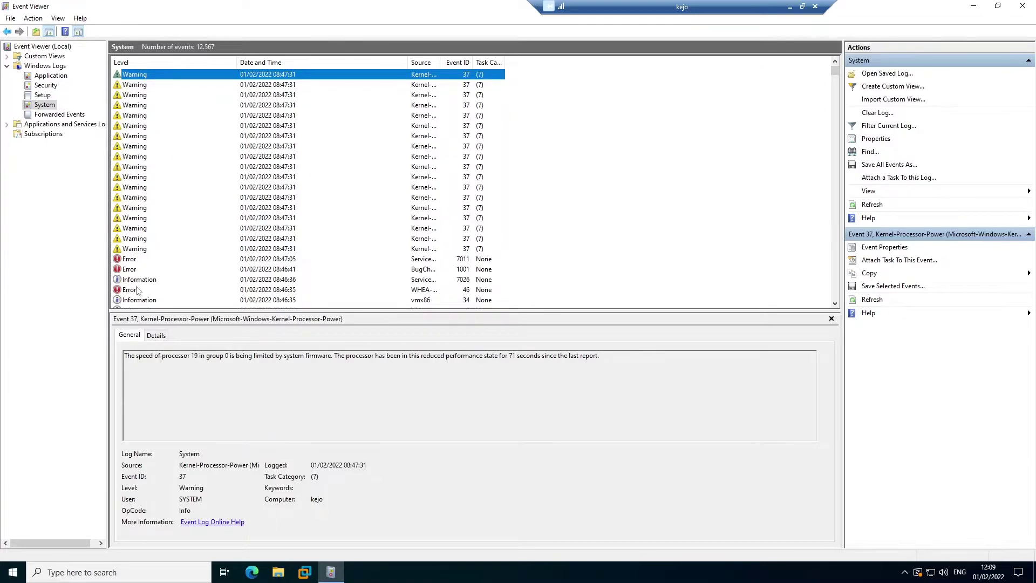
click(134, 261)
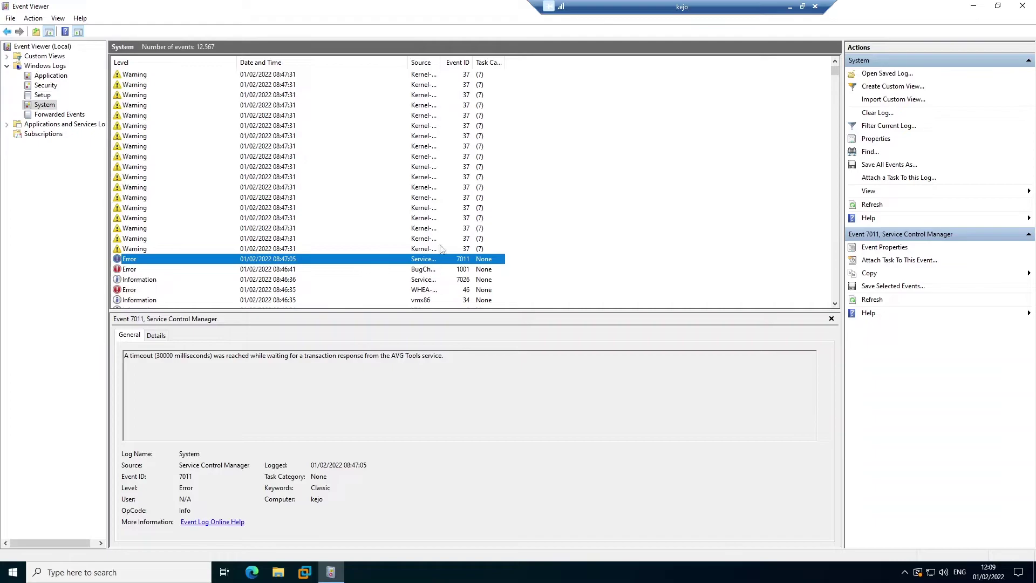
drag(442, 62, 508, 62)
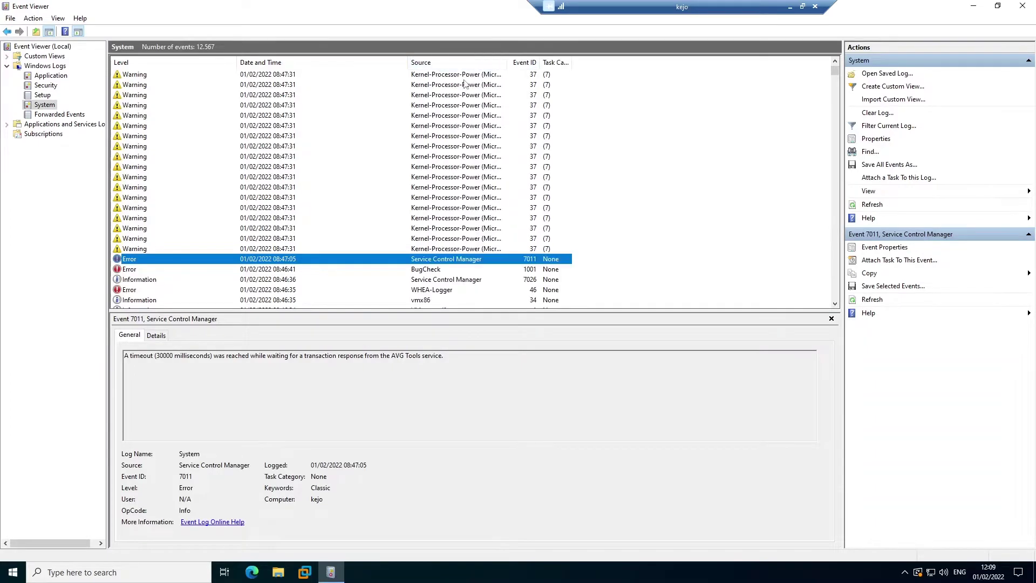
Step: Select the Event 1001 BugCheck error and highlight its 0x00000124 code and MEMORY.DMP dump path
click(423, 270)
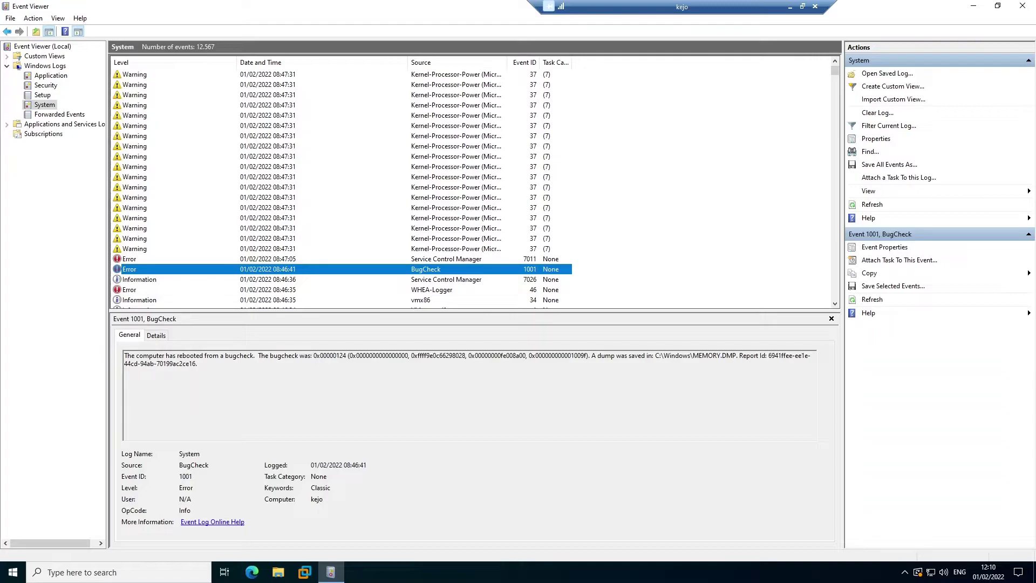
drag(313, 356, 587, 356)
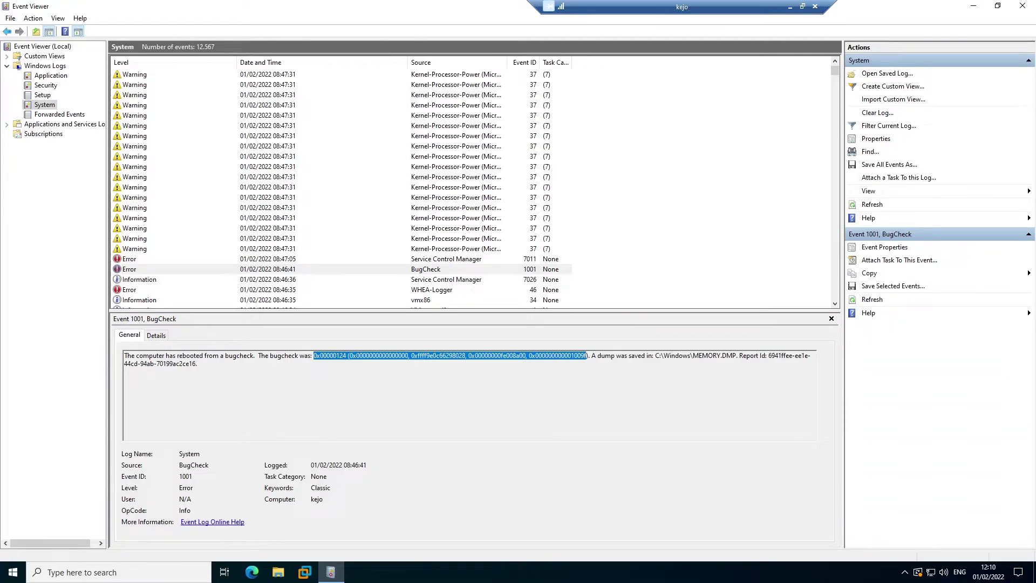
click(278, 572)
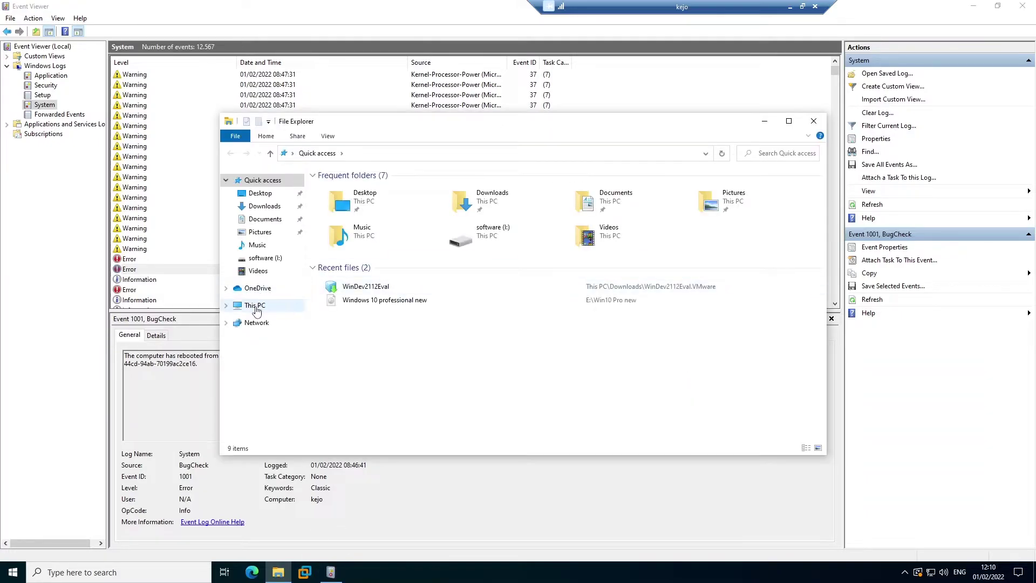
click(257, 306)
click(387, 312)
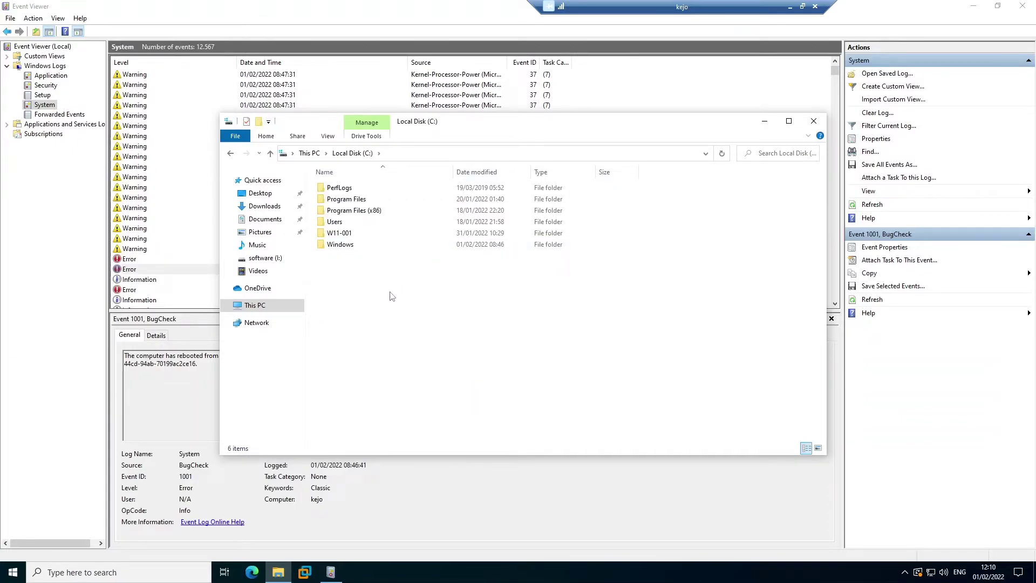
double_click(346, 248)
key(m)
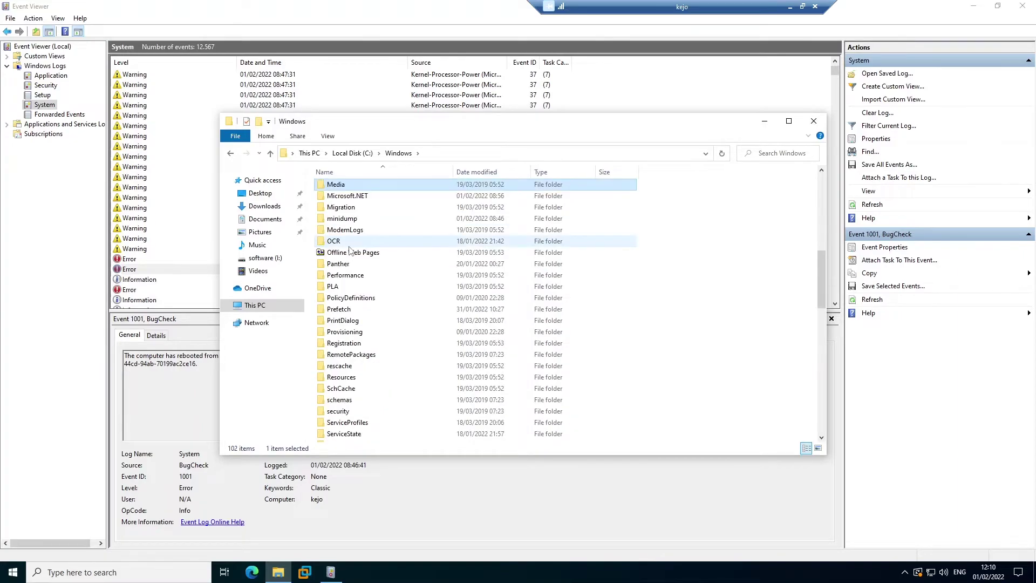
key(e)
key(m)
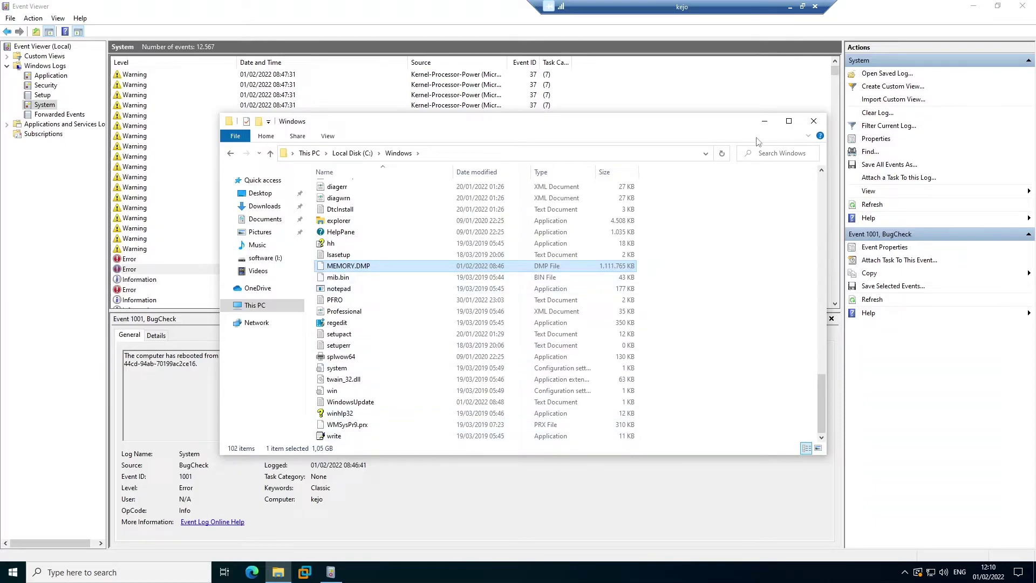
click(764, 121)
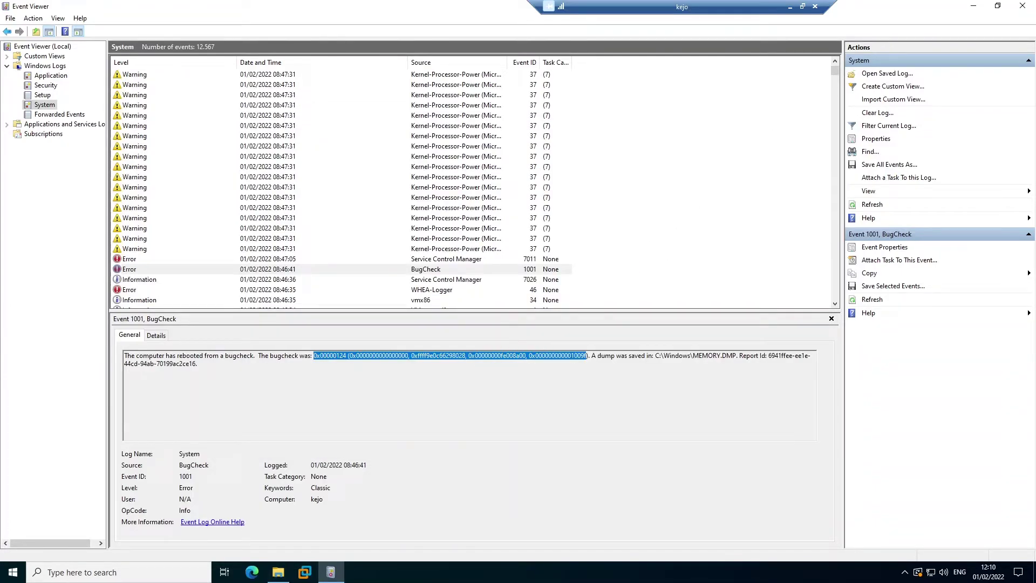
click(197, 364)
drag(313, 355, 465, 355)
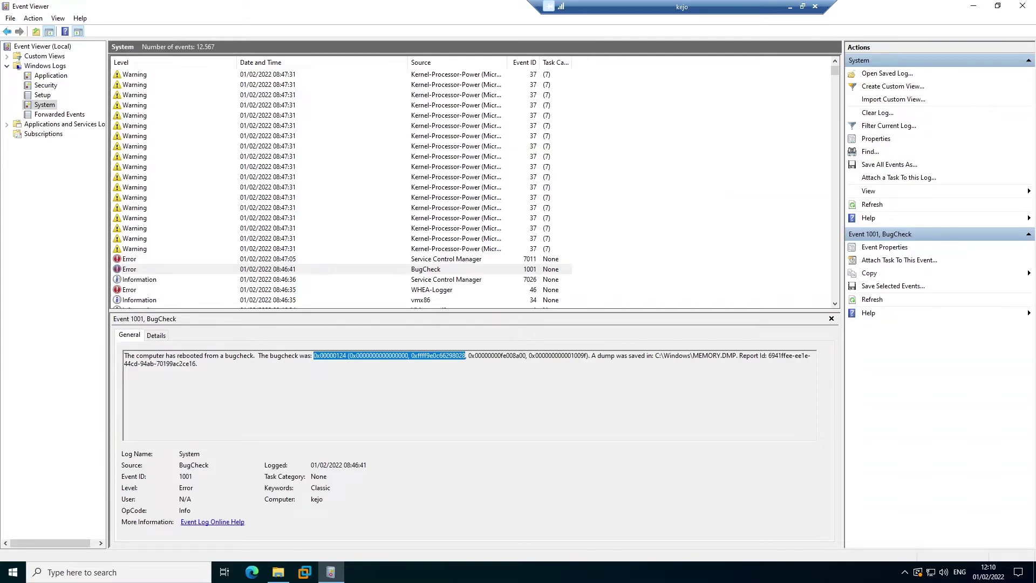
click(197, 363)
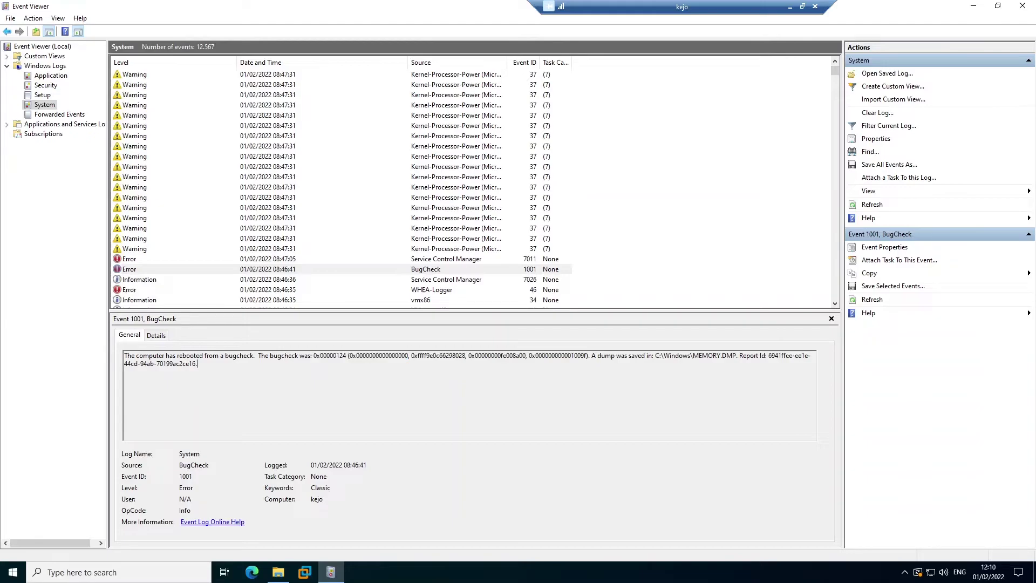
scroll(263, 278, down, 2)
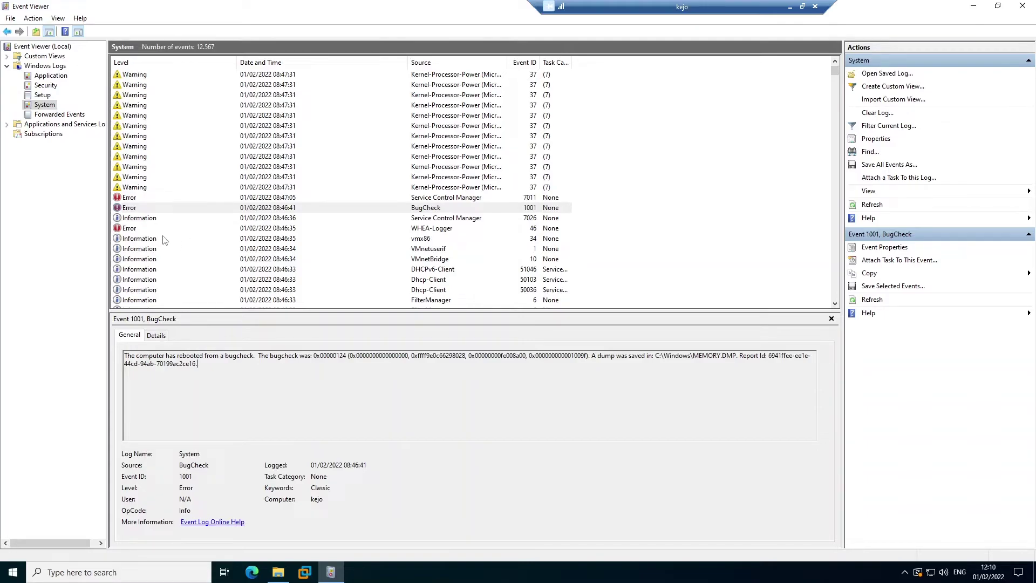
click(140, 231)
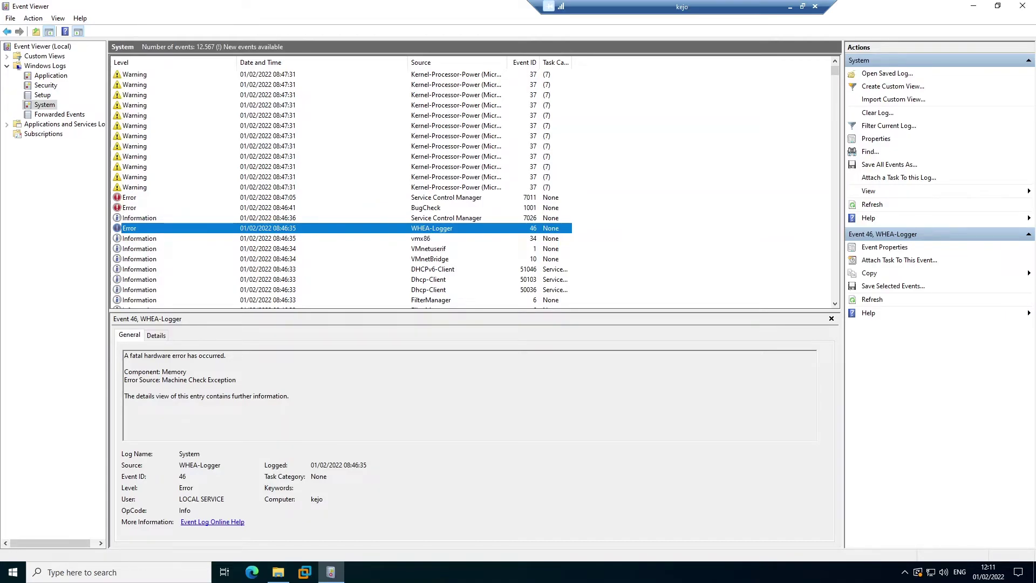
click(426, 208)
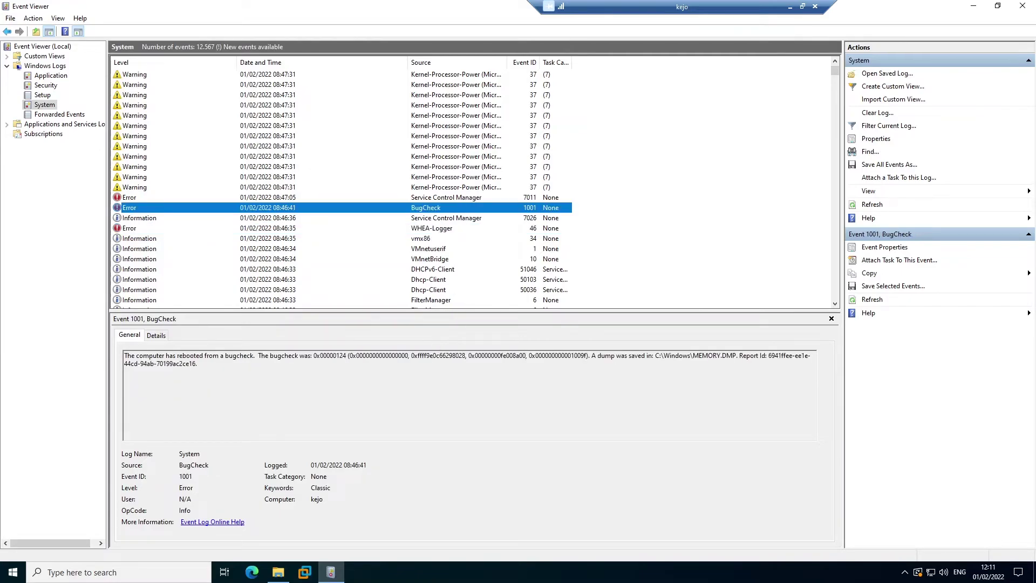